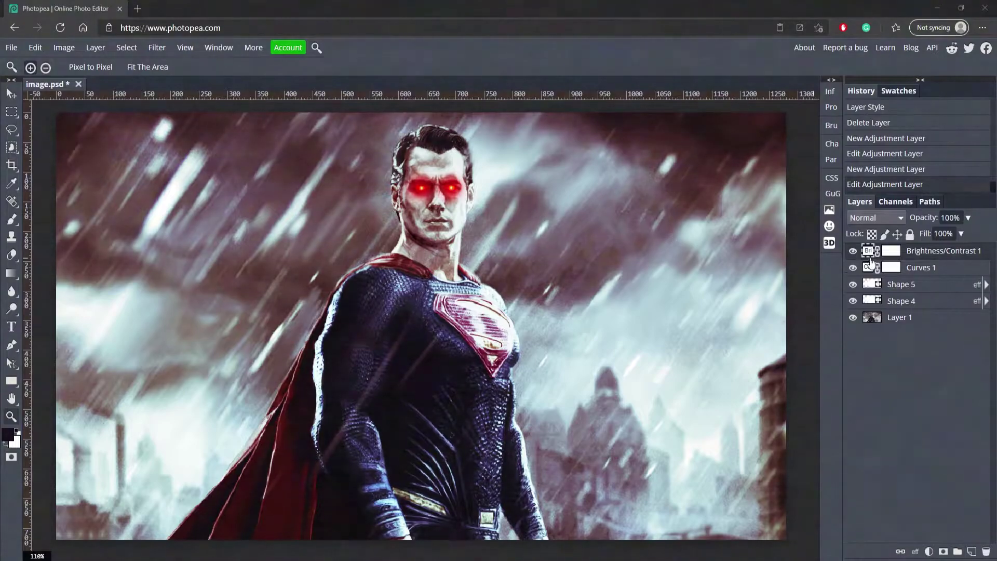
Step: Hide the adjustment and shape layers above the photo for a before/after comparison, and show them again
left_click_drag(853, 303, 855, 250)
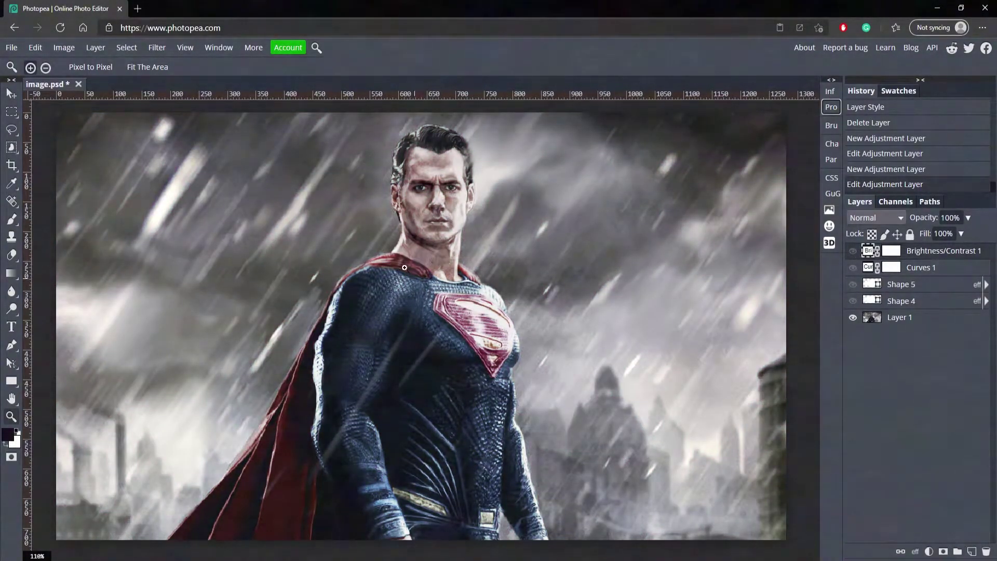
left_click_drag(853, 251, 853, 302)
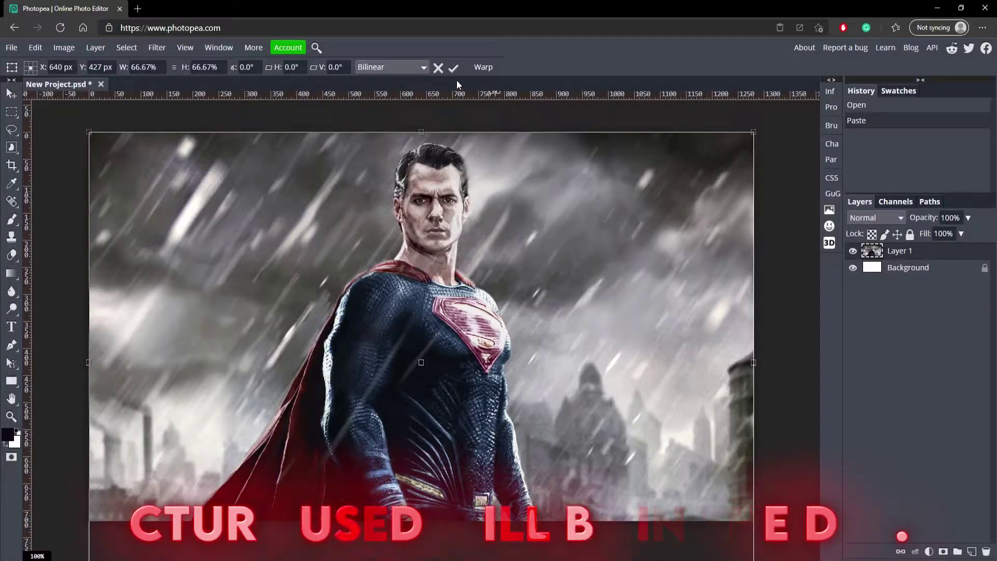
Step: Commit the pasted picture's transform and set the Pen tool to draw shapes with a white fill and no stroke
key("Return")
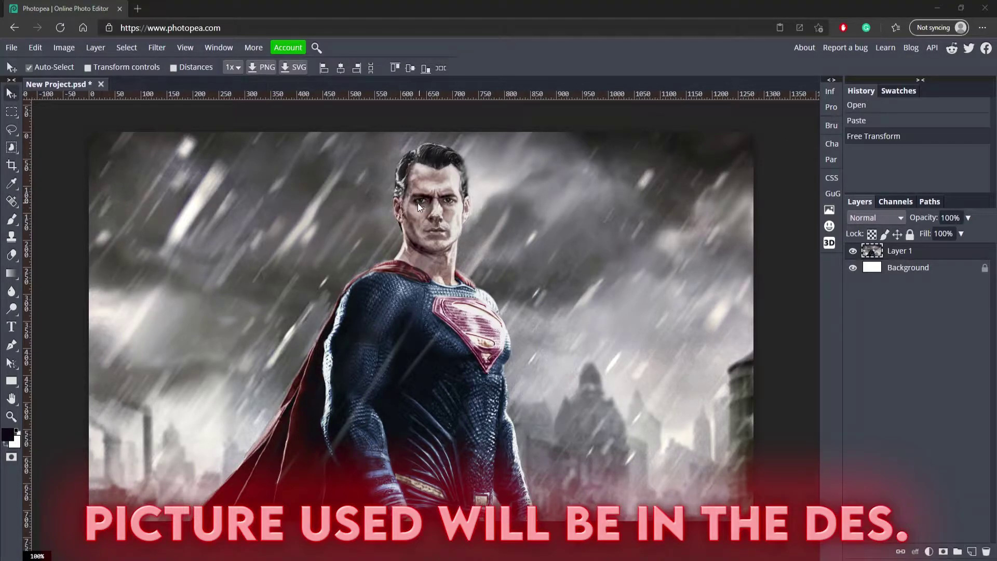
left_click(10, 417)
left_click_drag(432, 204, 493, 182)
scroll(561, 204, "up", 1)
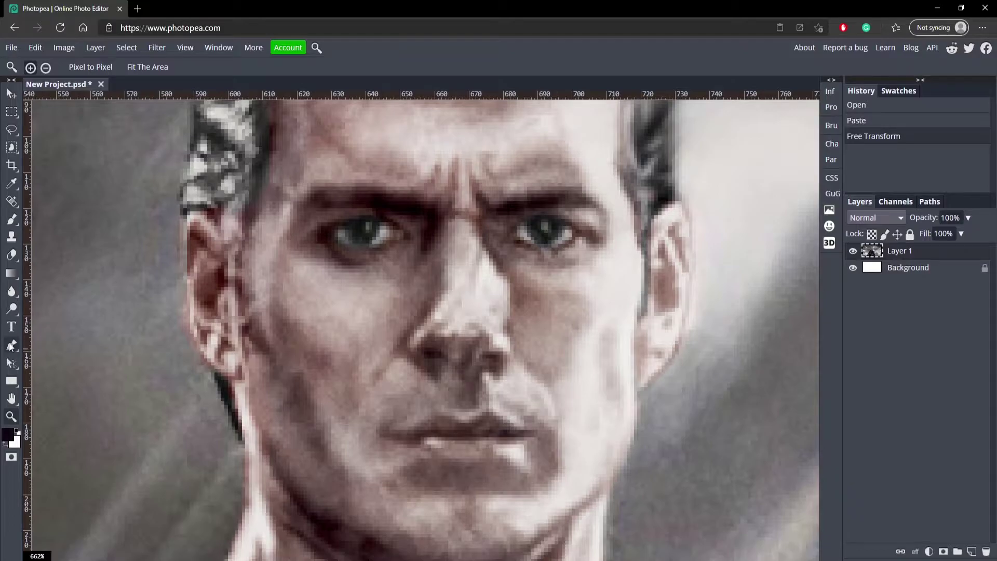
left_click(12, 347)
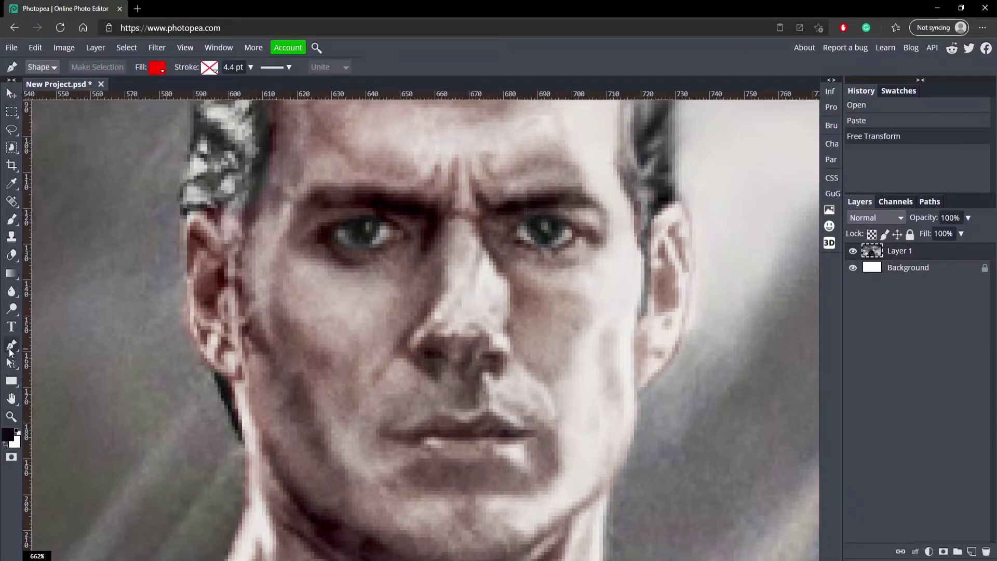
left_click(159, 69)
left_click(254, 132)
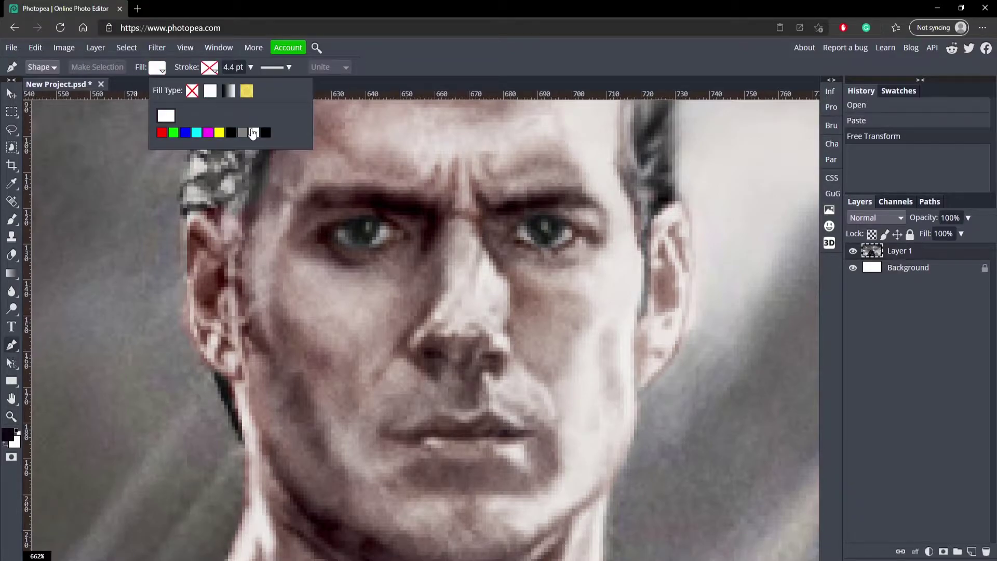
left_click(207, 70)
left_click(441, 79)
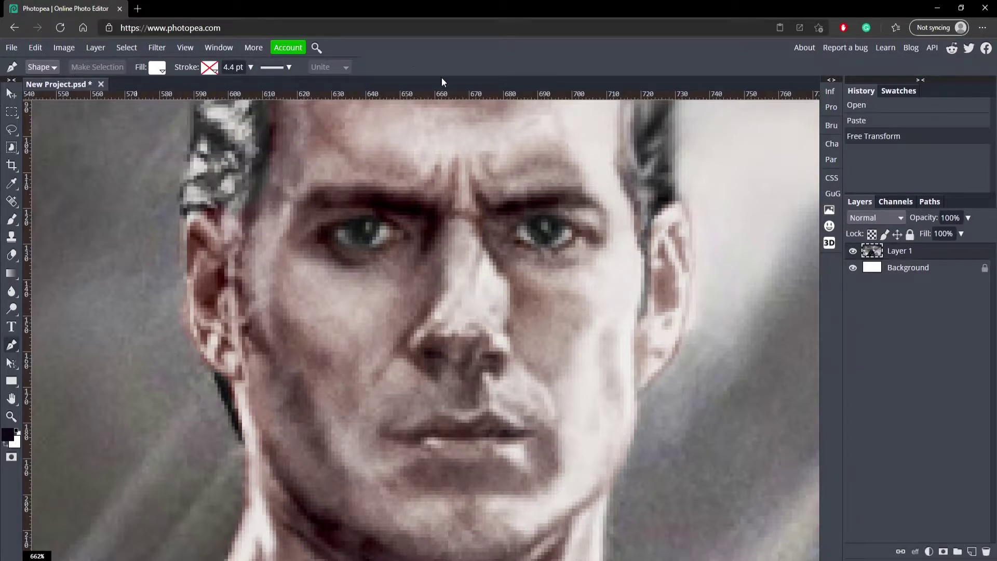
Step: Trace a closed white Pen shape over the eye on the picture's left side, following the eyelids from the outer corner
left_click(335, 233)
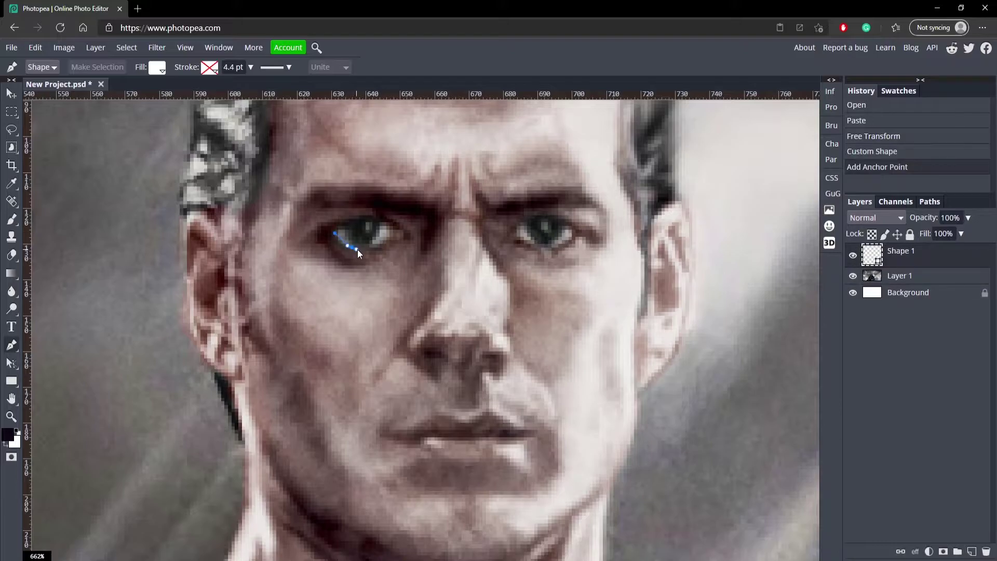
left_click(361, 249)
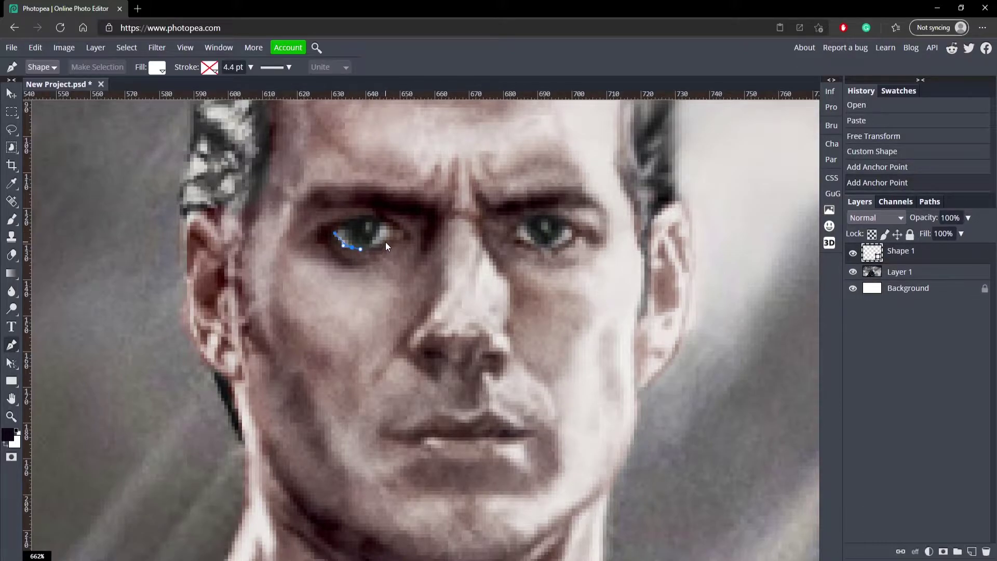
left_click(398, 237)
left_click(407, 237)
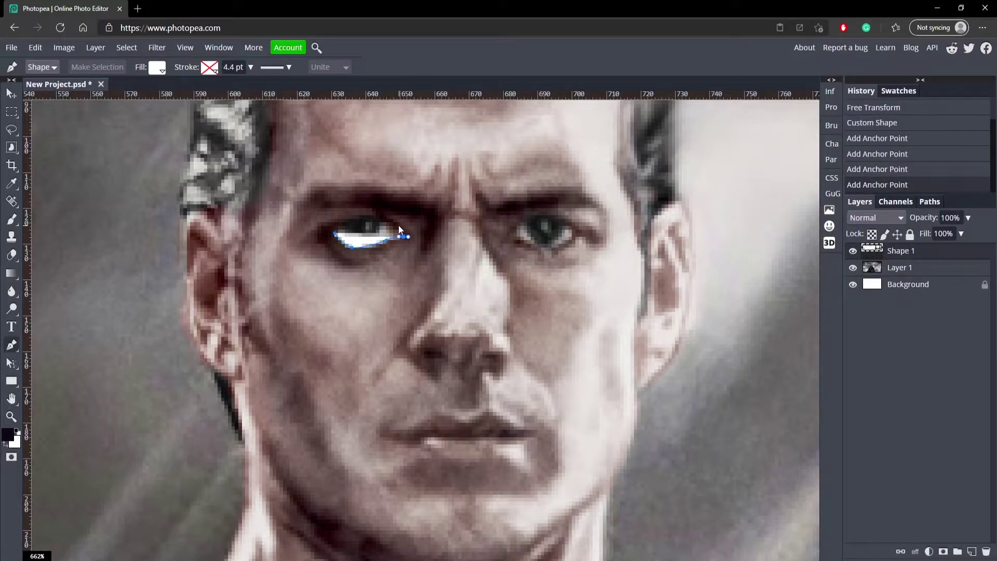
left_click(388, 223)
left_click(362, 222)
left_click(334, 232)
Step: Trace a closed white Pen shape over the other eye on the picture's right side and deselect its path
left_click(513, 235)
left_click(531, 244)
left_click(543, 250)
left_click(561, 244)
left_click(572, 237)
left_click(575, 230)
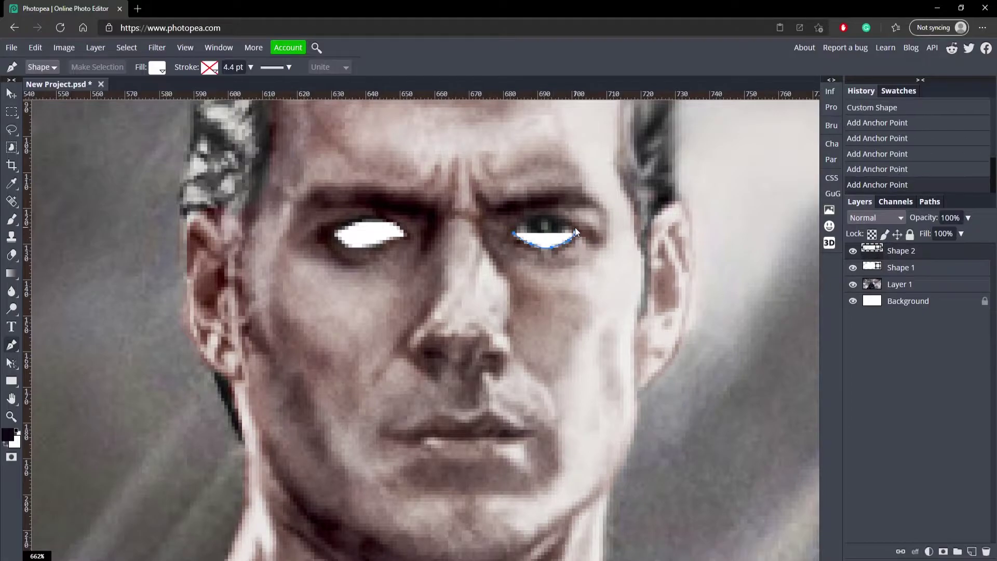
left_click(552, 218)
left_click(530, 223)
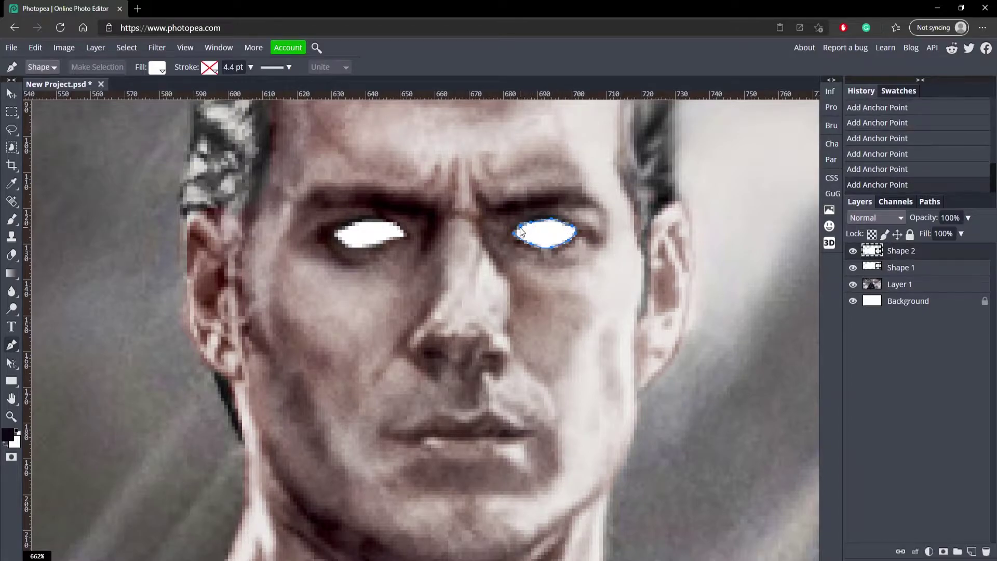
left_click(514, 235)
left_click(11, 93)
left_click(375, 274)
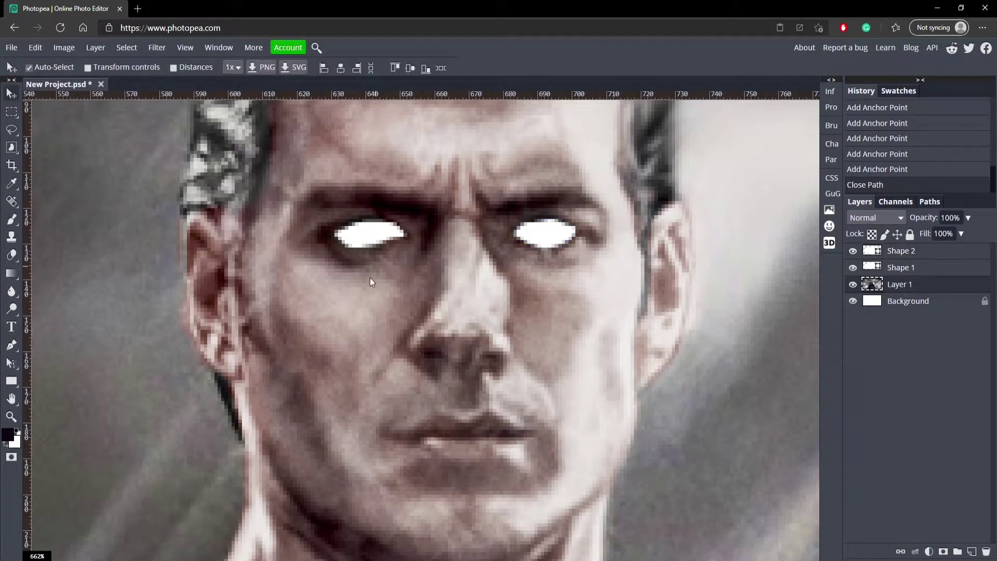
Step: Undo the anchor points of the second eye's shape, restore them, and check both eye shapes on the face
left_click(12, 417)
left_click_drag(146, 370, 108, 371)
scroll(134, 363, "up", 5)
key("ctrl+z")
key("ctrl+z")
key("ctrl+z")
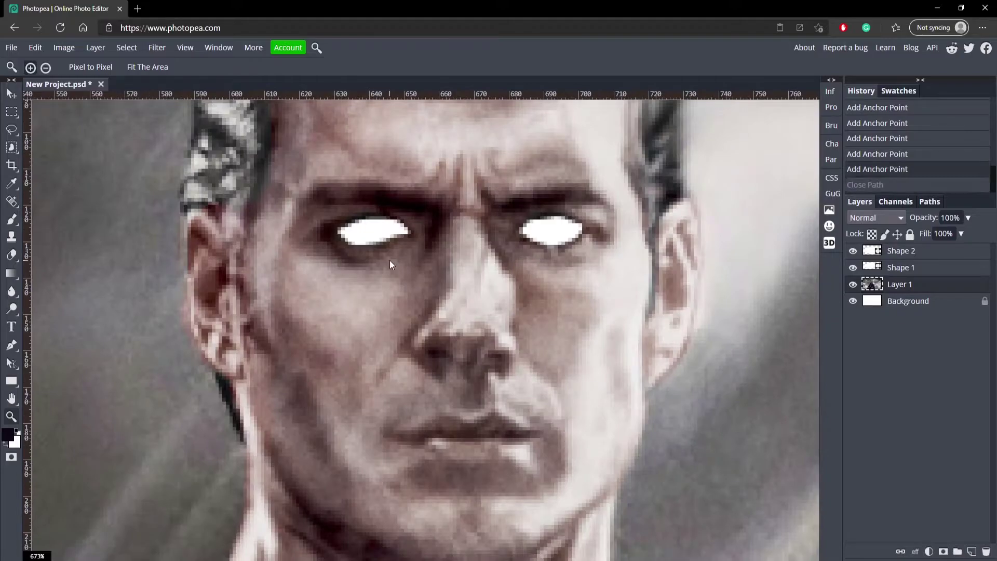
key("ctrl+z")
key("ctrl+z")
key("ctrl+z")
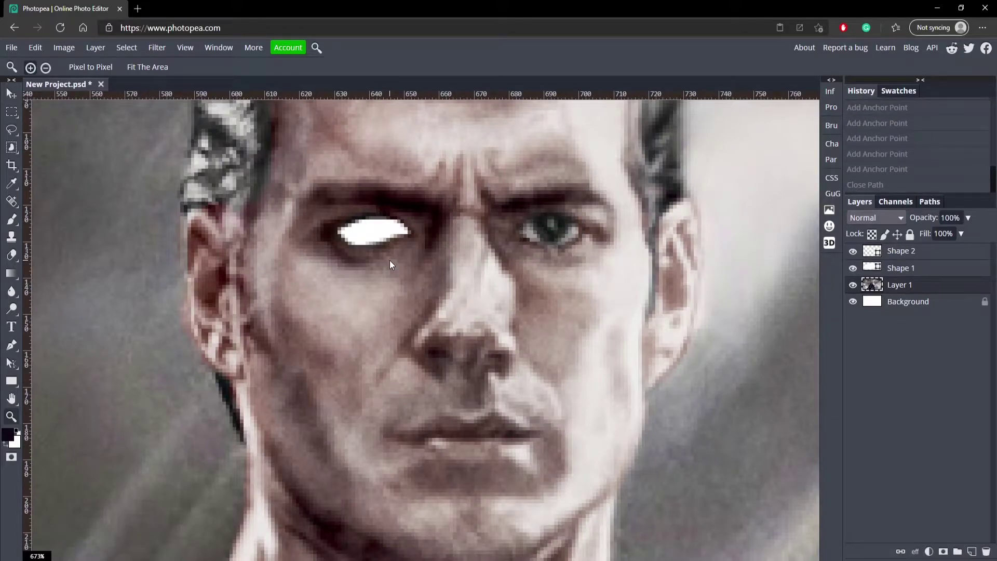
key("ctrl+shift+z")
key("ctrl+shift+z")
key("ctrl+shift+z")
key("ctrl+shift+z")
key("ctrl+shift+z")
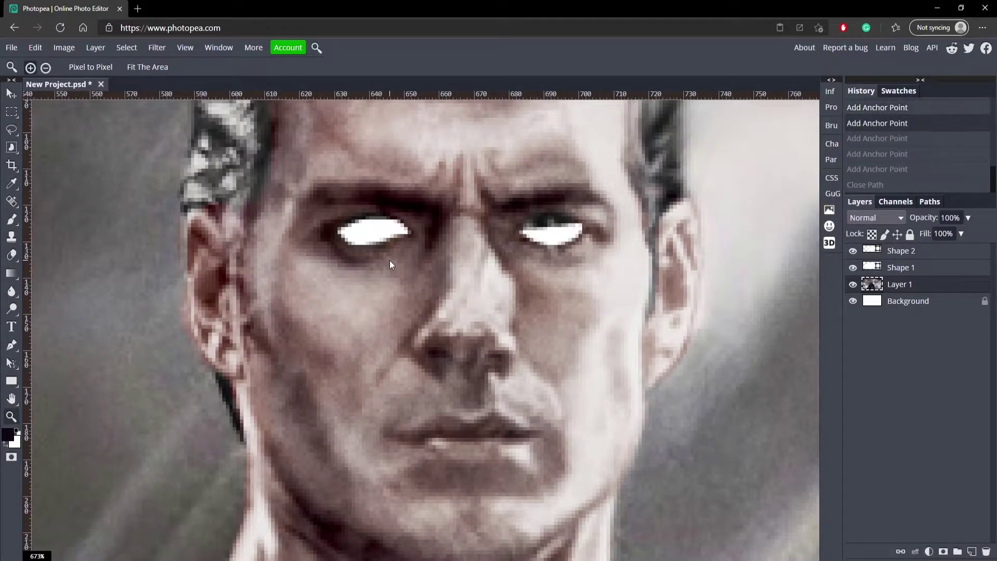
scroll(390, 261, "down", 4)
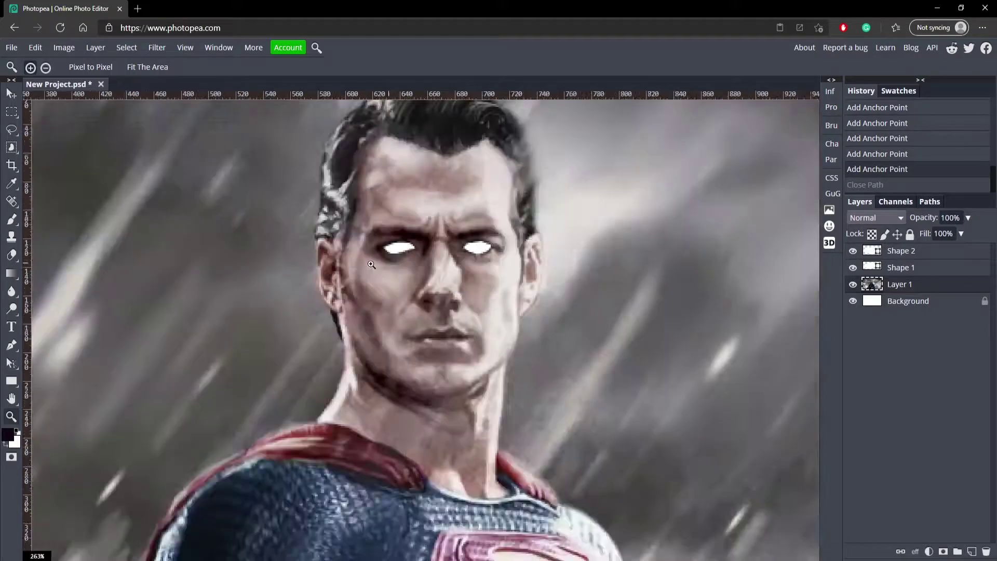
scroll(480, 227, "up", 4)
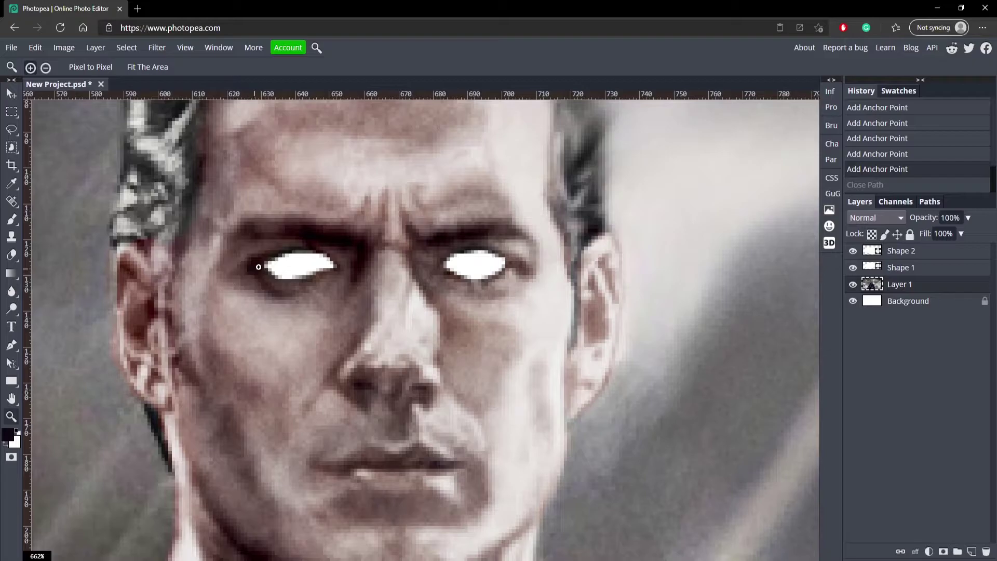
Step: Undo the second eye's shape and the first eye's outline back to its opening anchor points along the lower lid
key("ctrl+z")
key("ctrl+z")
key("ctrl+z")
key("ctrl+z")
key("ctrl+z")
key("ctrl+z")
key("ctrl+z")
key("ctrl+z")
key("ctrl+z")
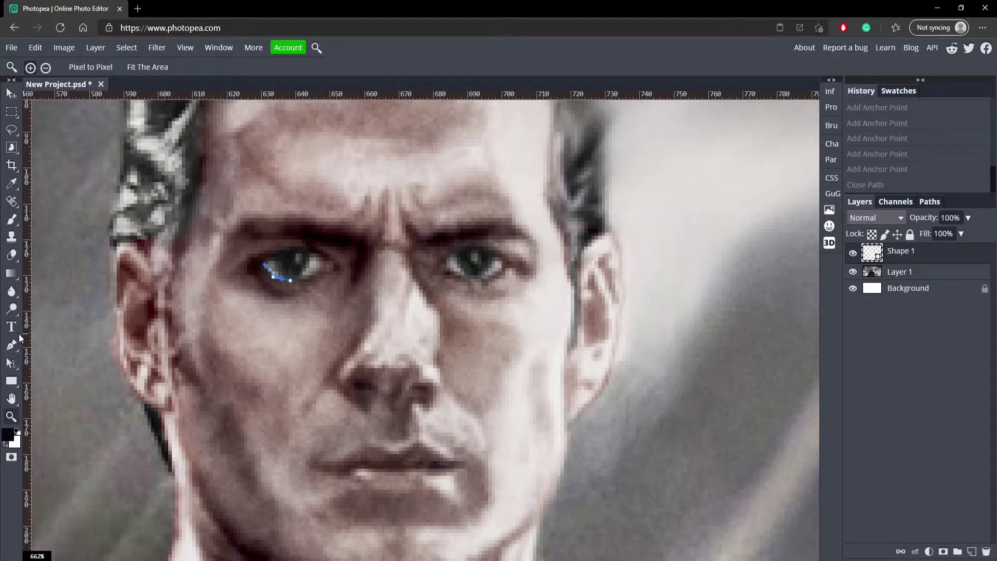
Step: Complete the first eye's outline with Pen anchor points ending closer to the iris, then around the upper lid, and close the path
left_click(11, 344)
left_click(322, 269)
left_click(324, 261)
key("ctrl+z")
key("ctrl+z")
left_click_drag(323, 269, 325, 264)
left_click(319, 258)
left_click(299, 251)
left_click(271, 258)
left_click(264, 262)
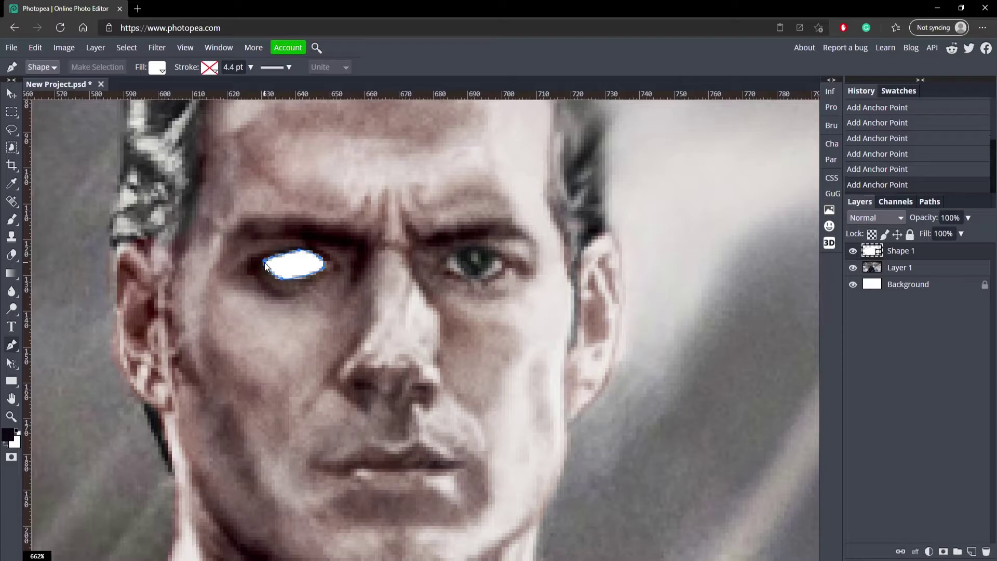
left_click(264, 264)
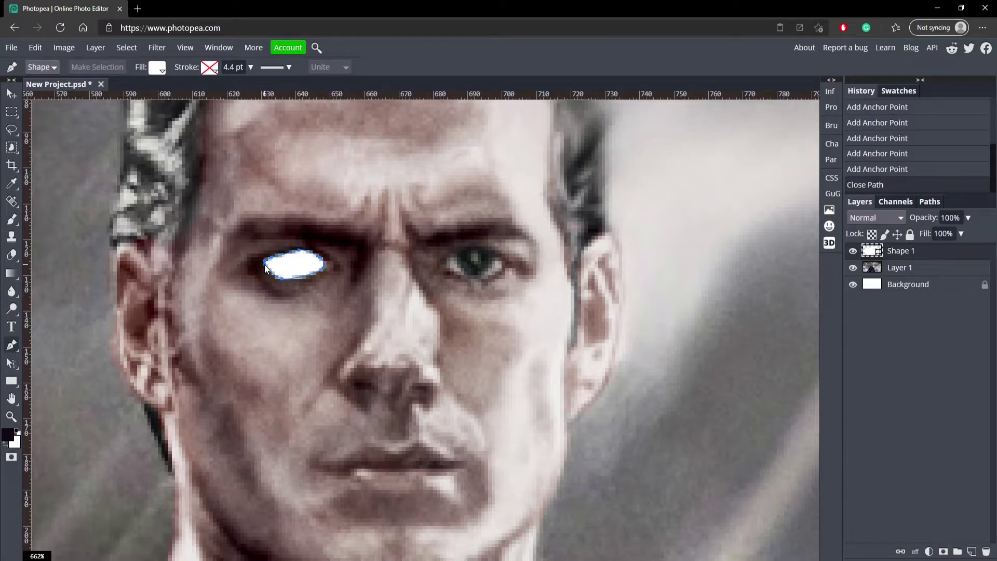
Step: Trace a closed white Pen shape over the second eye, correcting the anchor points along its upper lid
left_click(444, 266)
left_click(457, 274)
left_click(473, 276)
left_click(483, 275)
left_click(502, 267)
left_click(491, 255)
left_click(475, 252)
left_click(466, 253)
left_click(446, 259)
key("ctrl+z")
key("ctrl+z")
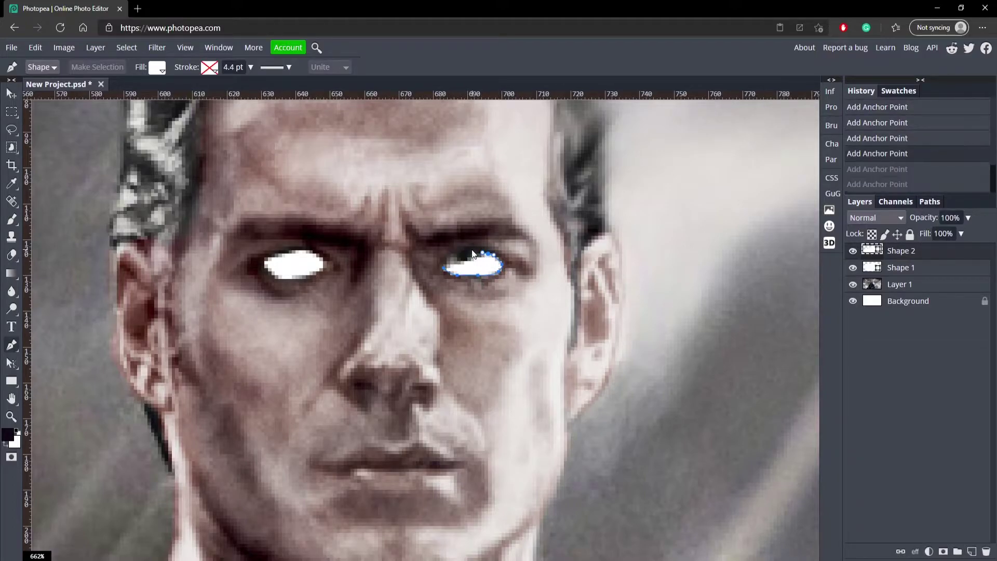
left_click(471, 250)
left_click(444, 268)
left_click(444, 269)
Step: Enable a Gradient Overlay in the layer style of the Shape 2 layer
left_click(903, 268)
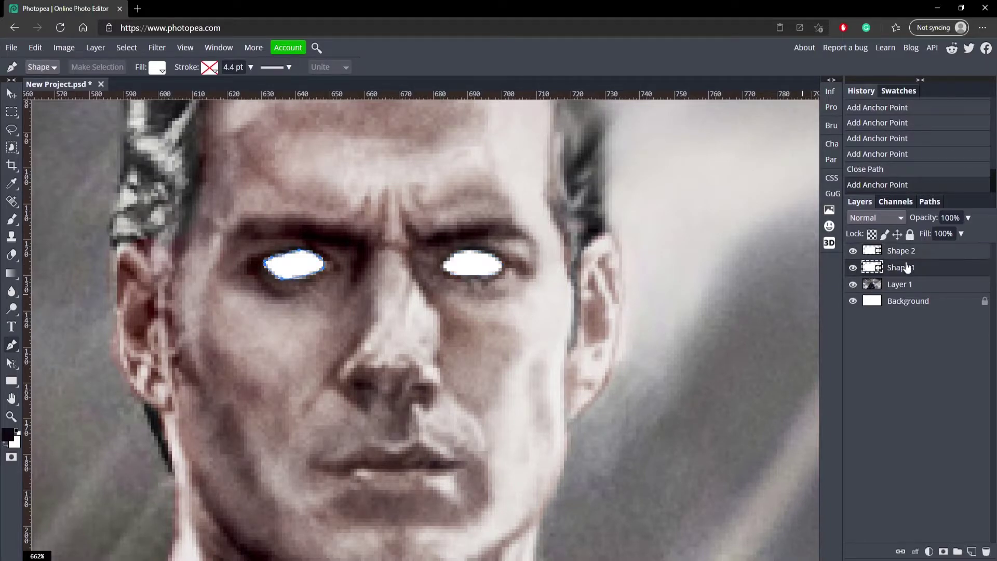
left_click(12, 417)
mouse_move(146, 362)
left_mouse_down()
mouse_move(119, 362)
mouse_move(162, 362)
left_mouse_up()
double_click(950, 253)
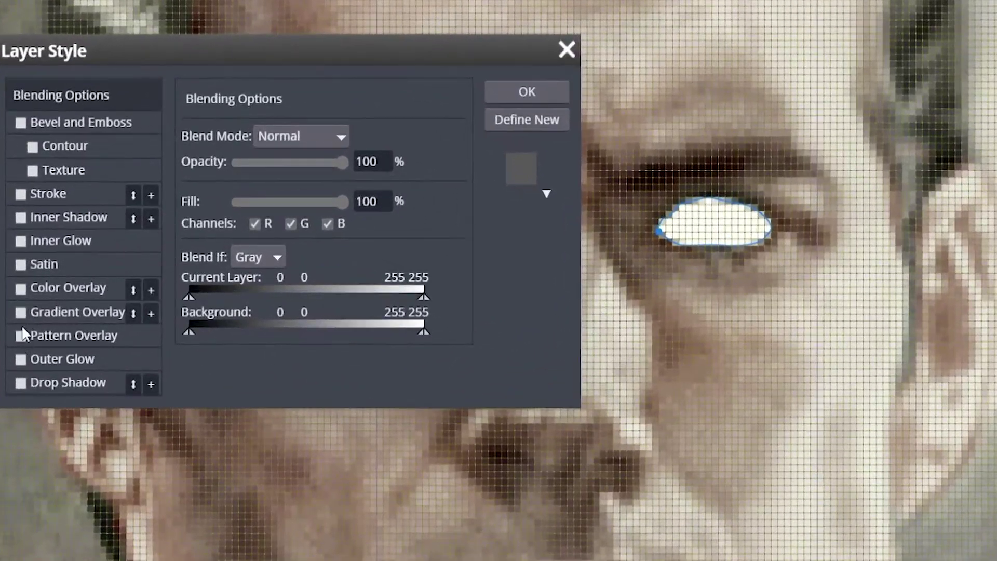
left_click(26, 312)
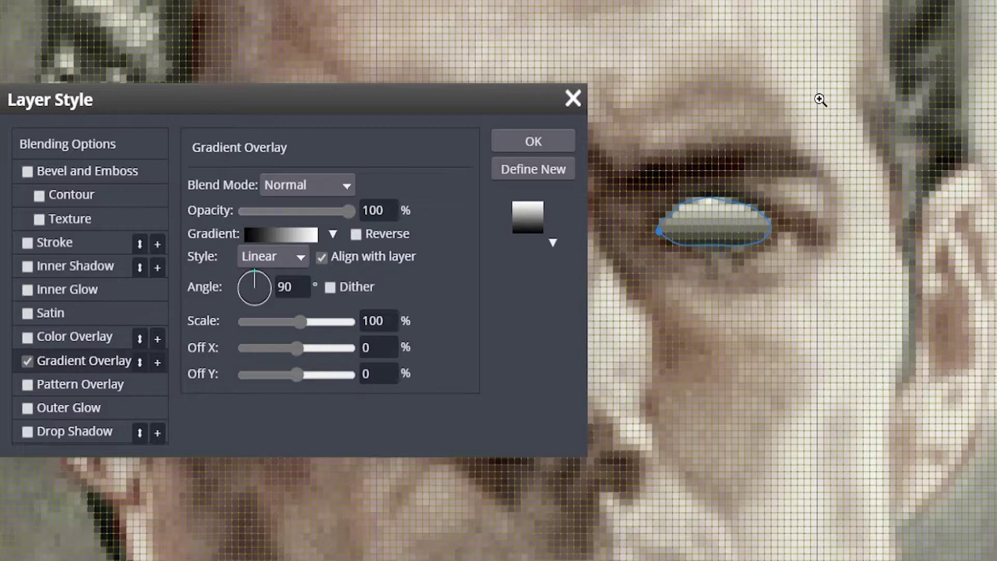
Step: Change the overlay gradient's black colour stop to red (ff0000) and move it to about 71%
left_click(275, 237)
double_click(158, 397)
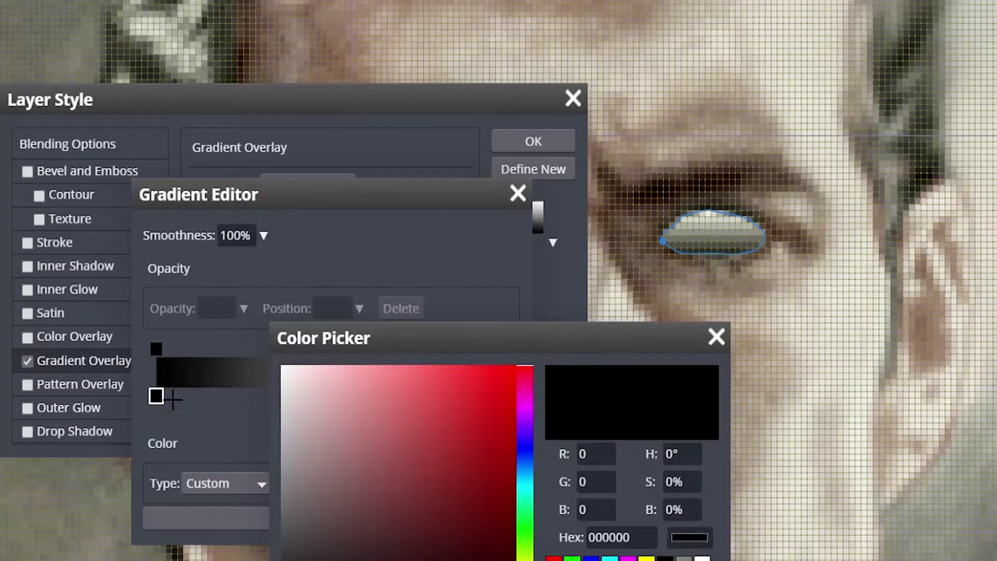
left_click_drag(511, 373, 516, 365)
key("Return")
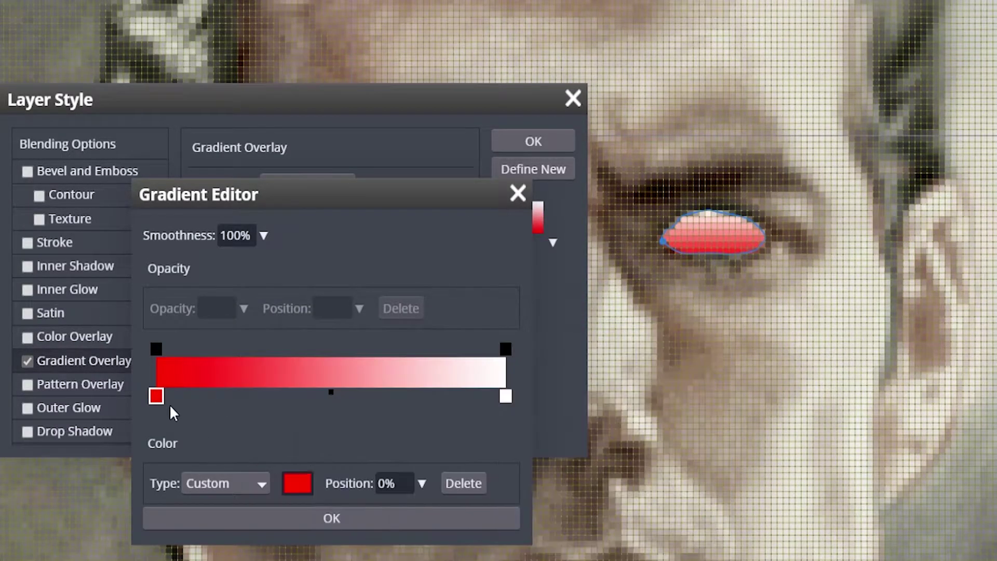
left_click_drag(154, 393, 441, 397)
Step: Add a gradient colour stop at 81% between the red and white stops and make it orange (ff5100)
left_click(456, 399)
double_click(442, 399)
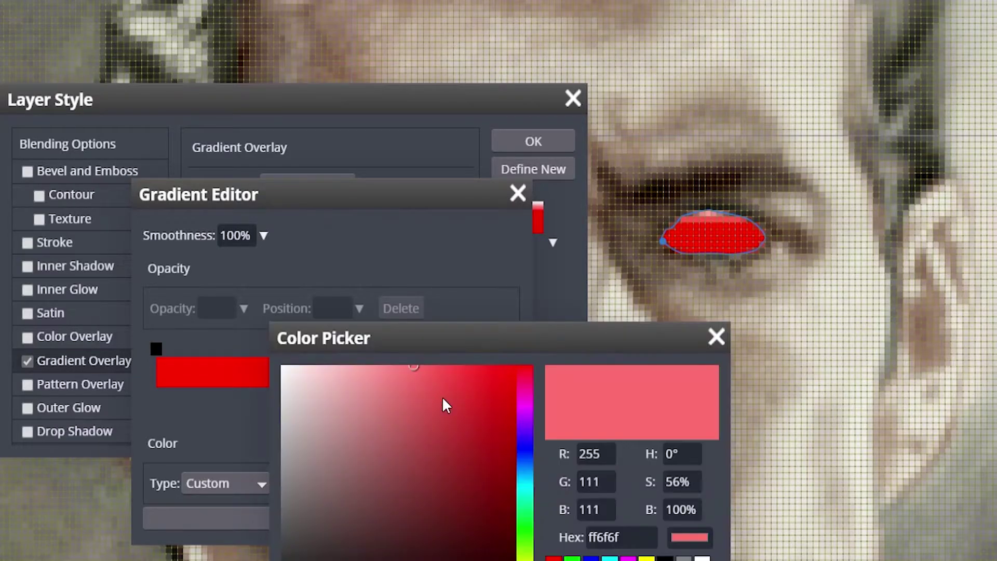
left_click_drag(524, 560, 524, 560)
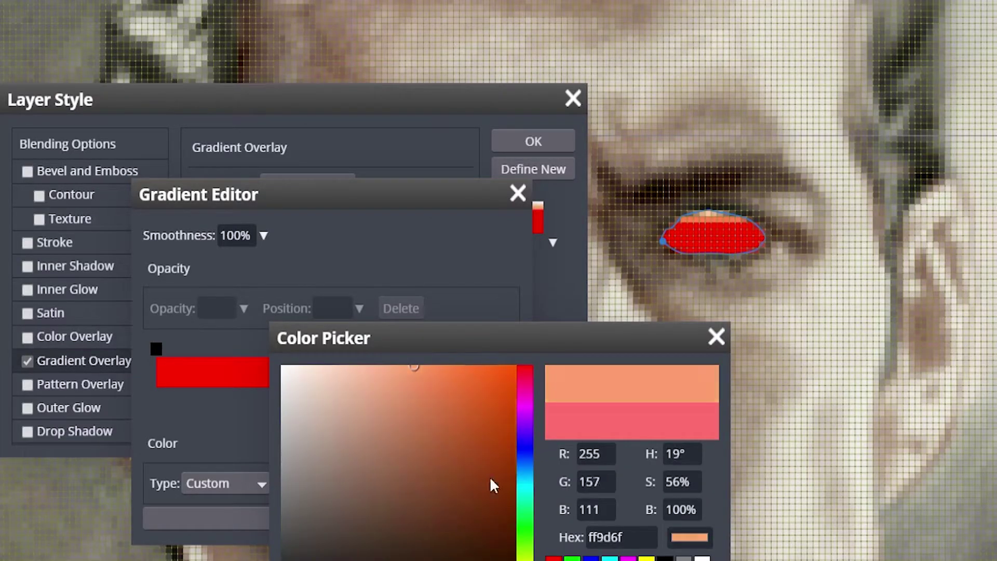
left_click_drag(505, 502, 683, 250)
key("Return")
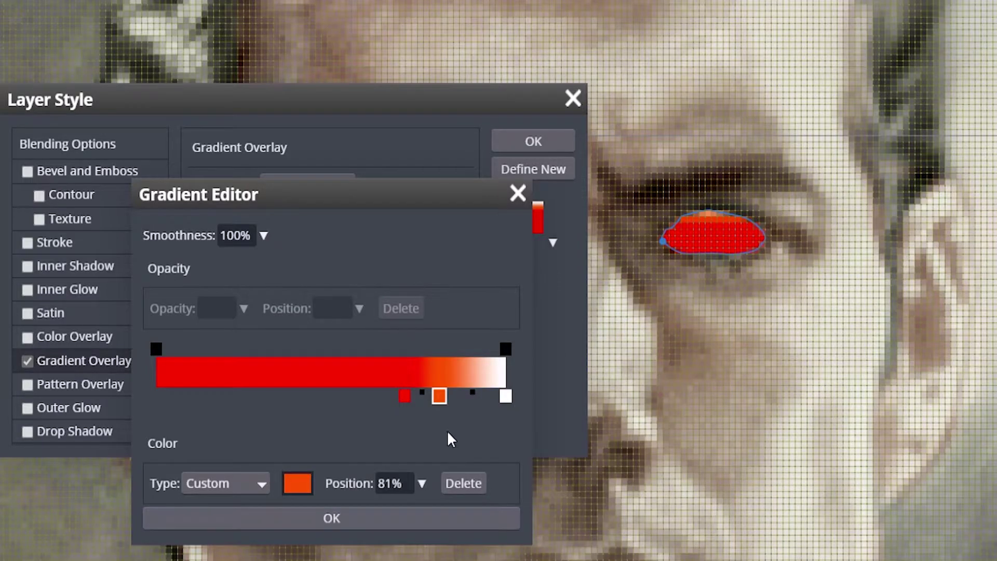
Step: Change the gradient's white end stop to light peach (ffcbb2) and move it to 98%
double_click(506, 394)
left_click_drag(410, 374, 374, 358)
key("Return")
left_click_drag(503, 397, 499, 395)
double_click(500, 395)
left_click_drag(358, 369, 352, 366)
key("Return")
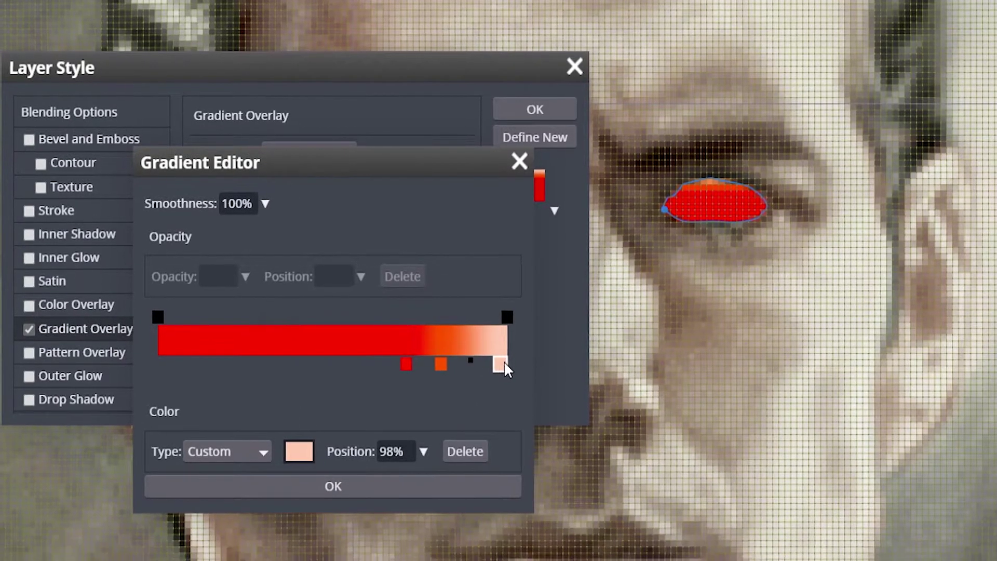
Step: Examine the hex colour codes of the gradient's end, middle and first colour stops
double_click(501, 395)
left_click_drag(588, 260, 476, 306)
left_click_drag(519, 510, 469, 494)
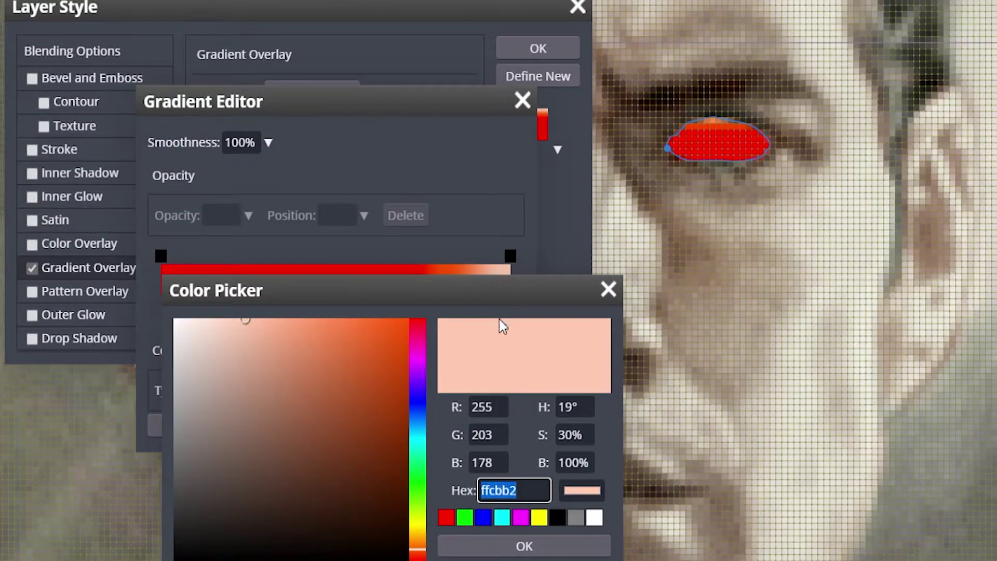
left_click(524, 547)
double_click(444, 300)
left_click_drag(528, 487, 476, 491)
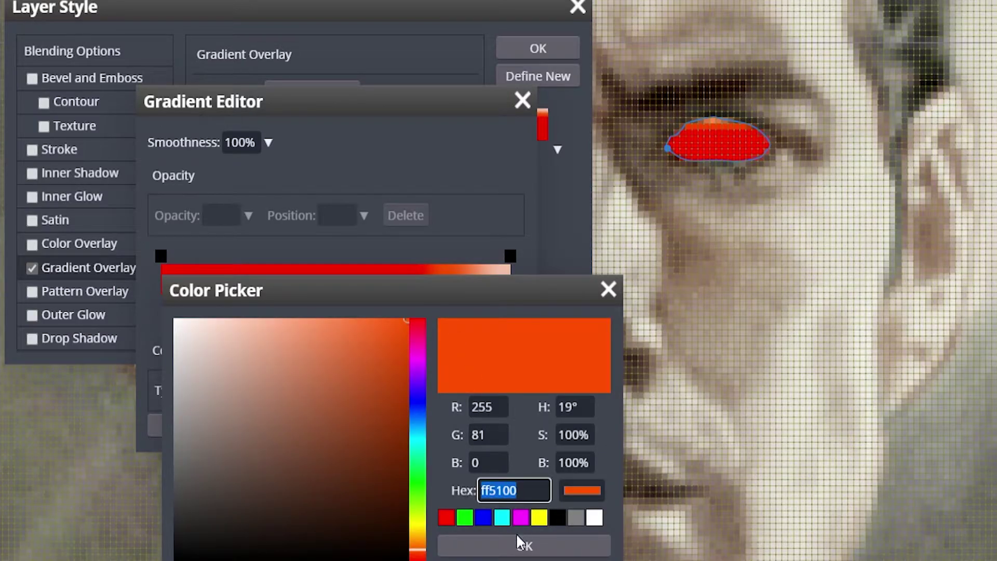
left_click(508, 552)
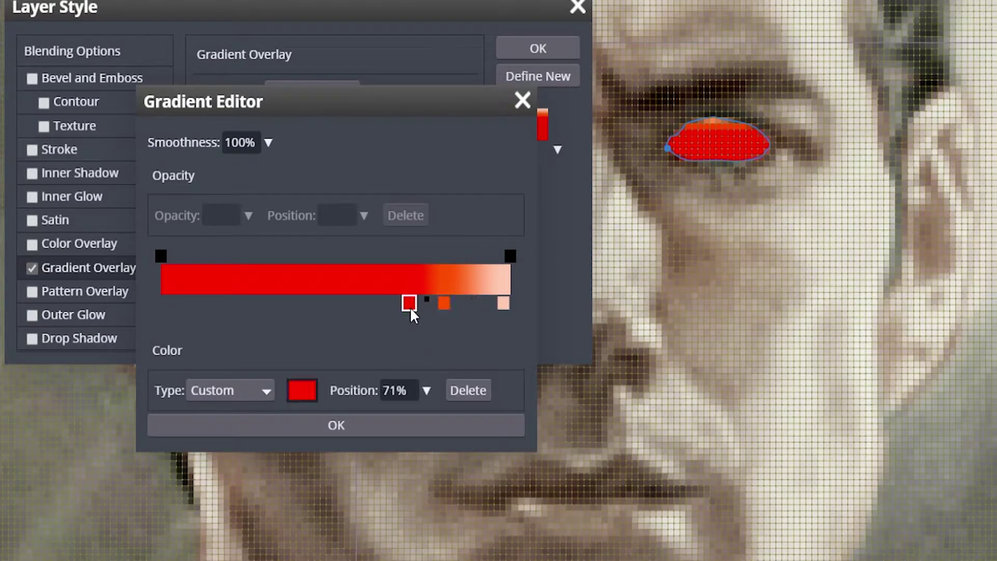
double_click(408, 302)
left_click(517, 491)
left_click_drag(517, 490, 479, 490)
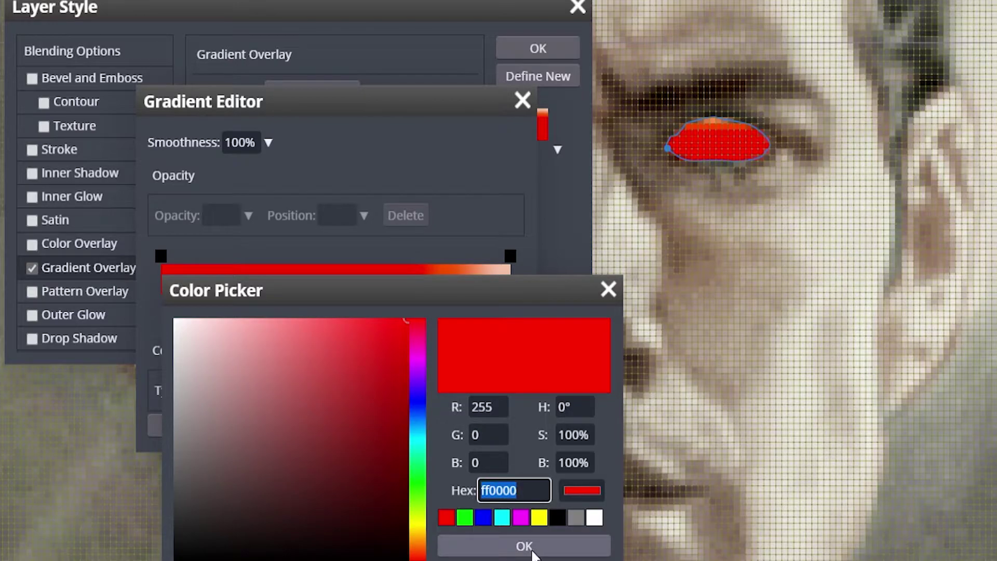
Step: Confirm the red-orange gradient's colours and change the gradient overlay style to Radial
left_click(524, 547)
left_click(428, 423)
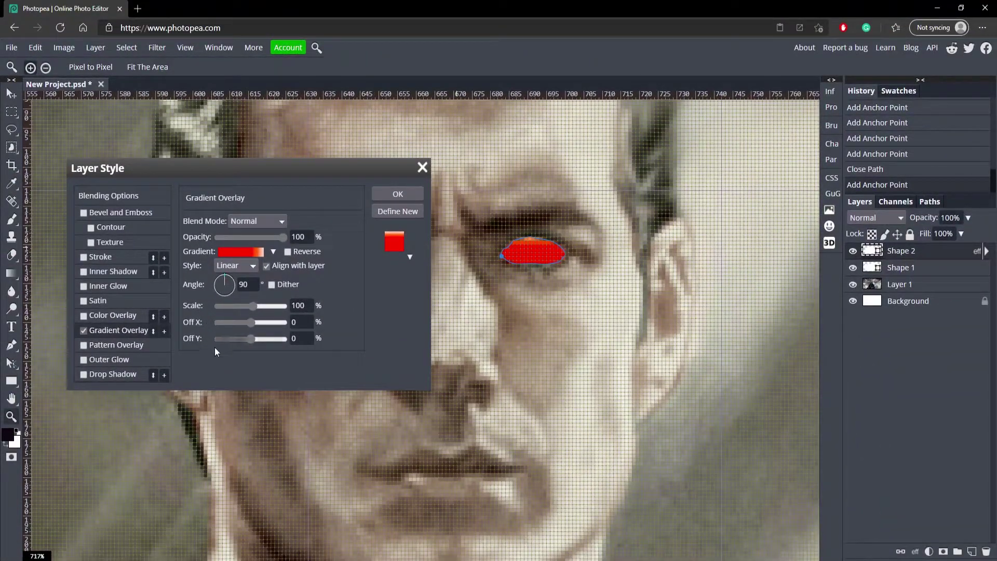
left_click_drag(252, 326, 254, 325)
left_click(237, 266)
left_click(232, 293)
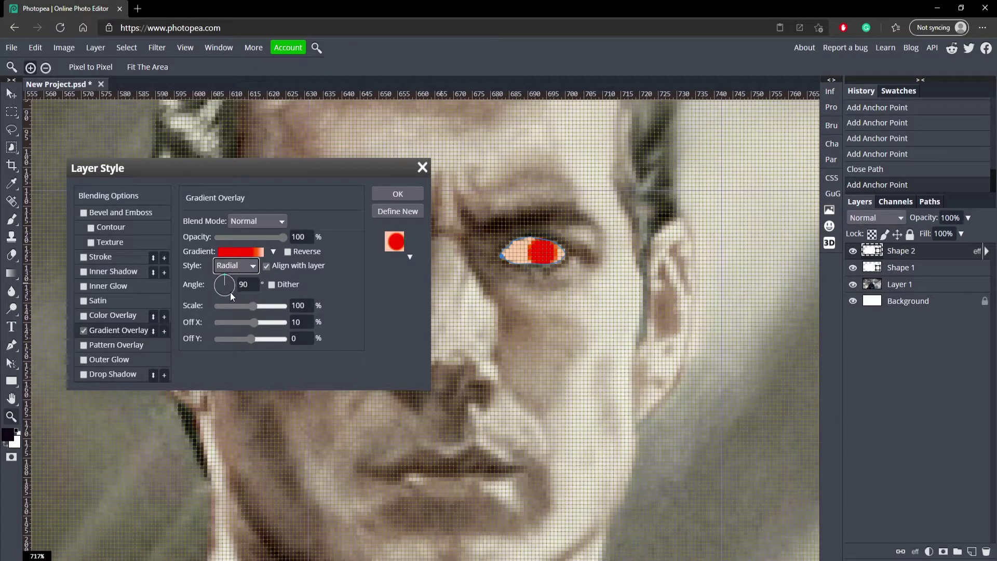
Step: Reverse the overlay gradient, set its scale to 401% and horizontal offset to 0%, and apply the layer style
left_click(288, 251)
left_click_drag(255, 305, 251, 326)
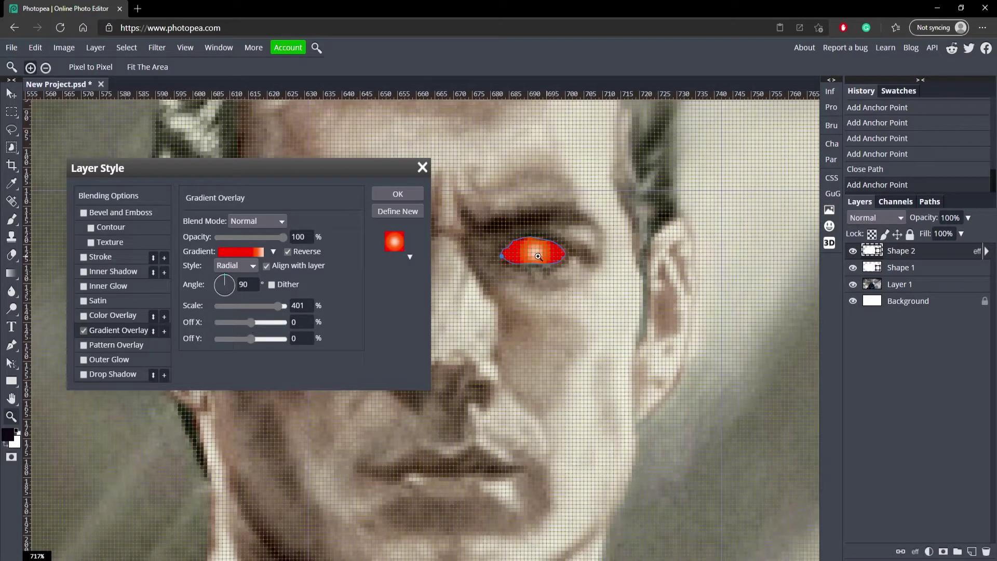
left_click(403, 196)
Step: Enable the same gradient overlay on the Shape 1 layer covering the other, still white eye
left_click(912, 283)
left_click_drag(359, 337, 298, 338)
left_click_drag(452, 185, 463, 157)
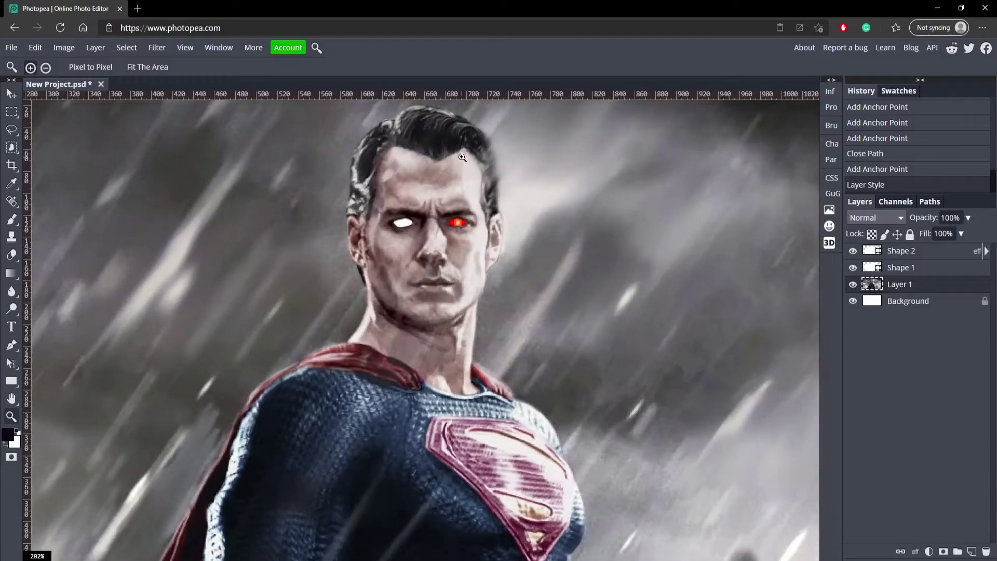
scroll(462, 157, "up", 4)
left_click(933, 266)
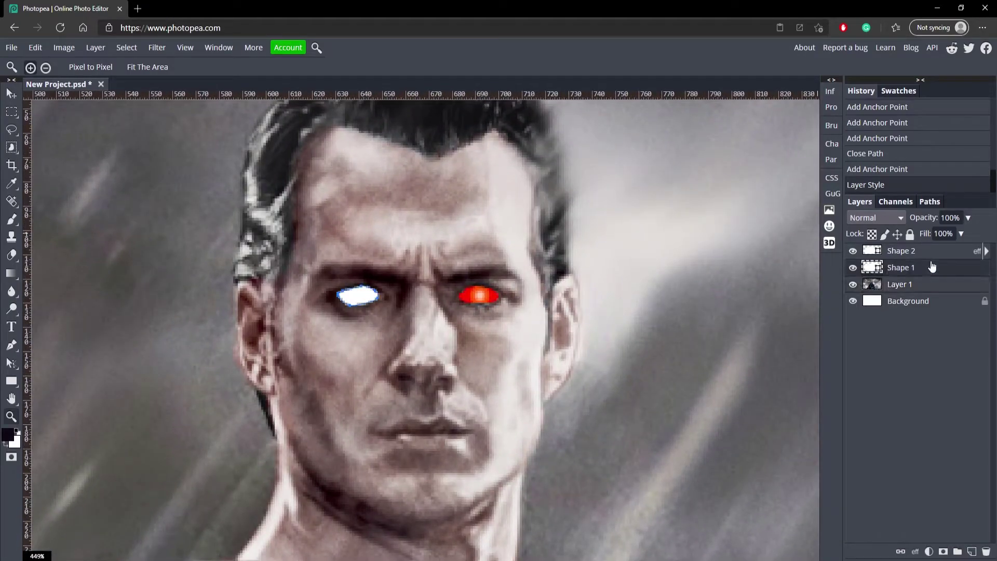
double_click(932, 267)
left_click(83, 331)
Step: Add an outer glow to the Shape 1 eye and set its colour to red (ff0000)
left_click_drag(226, 167, 732, 185)
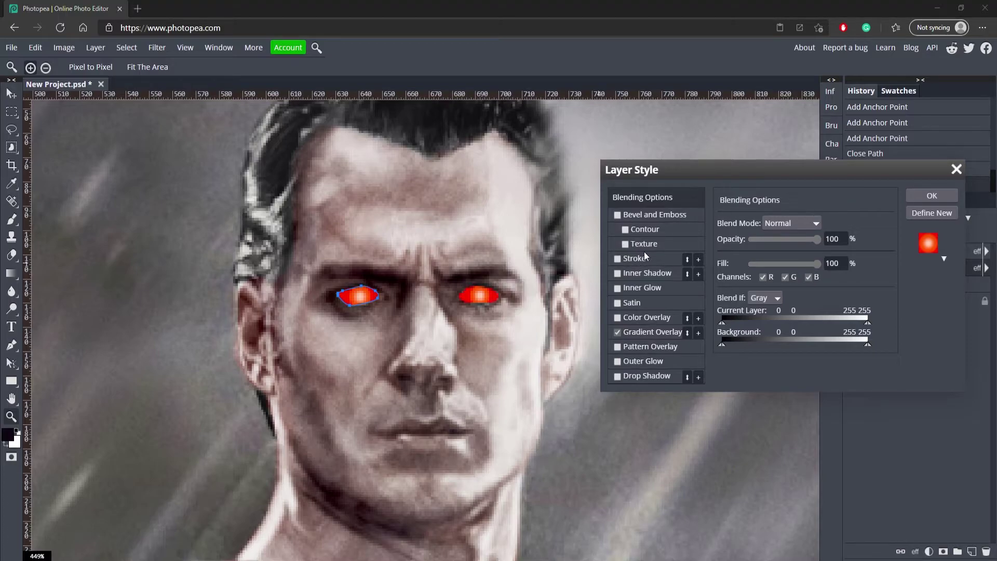
left_click(617, 362)
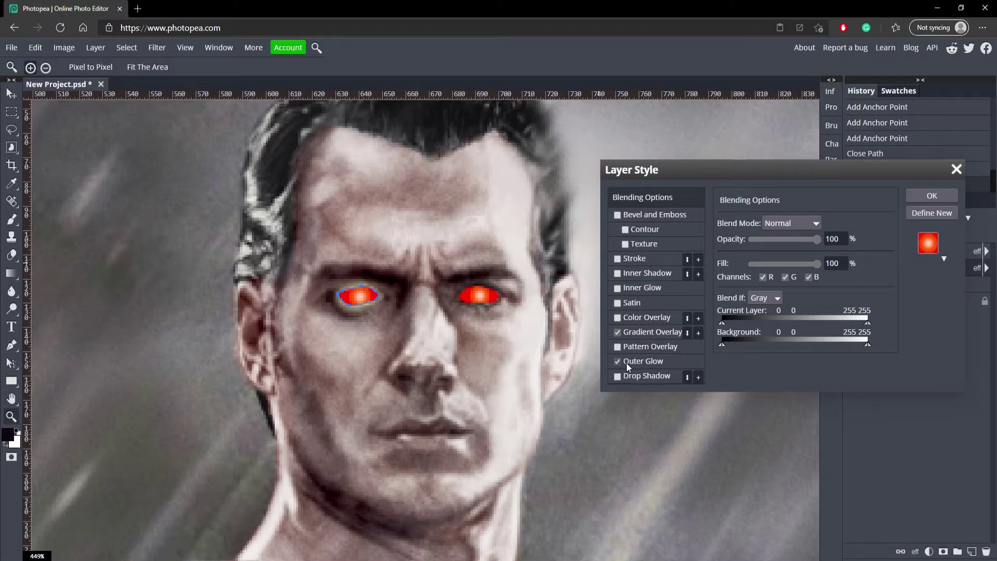
left_click(630, 364)
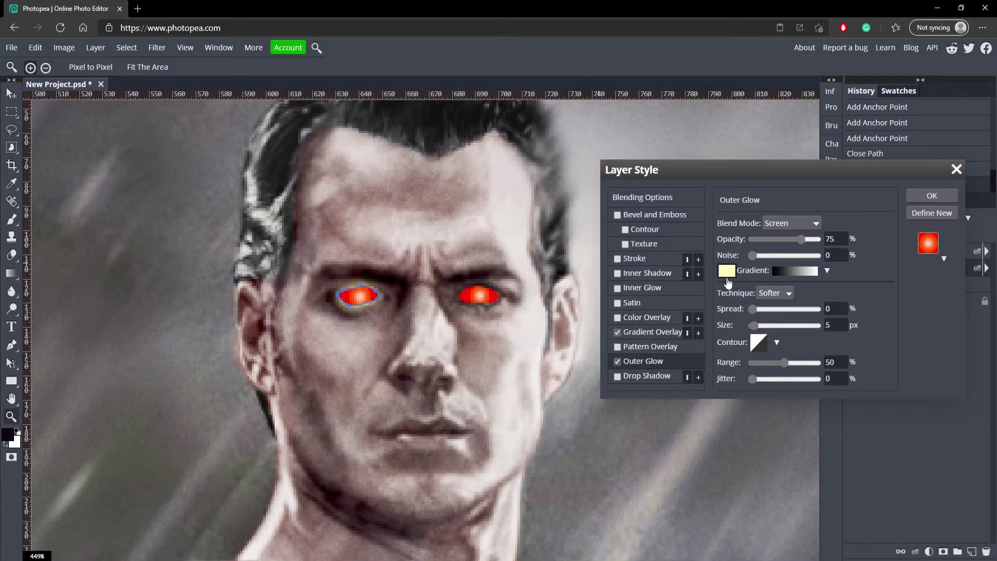
left_click(726, 272)
left_click_drag(328, 386, 403, 348)
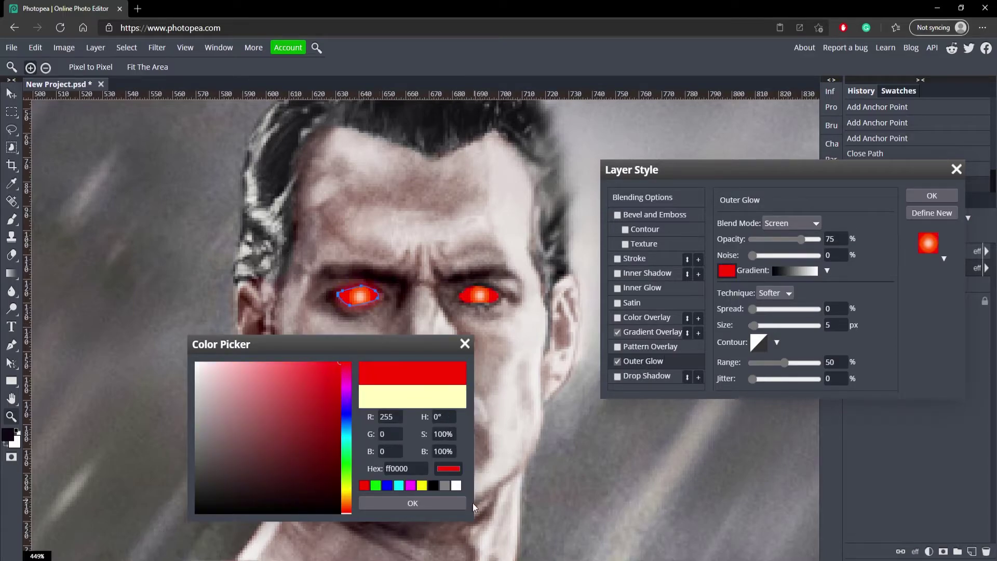
left_click(457, 503)
Step: Set the outer glow's opacity to 86% and its blend mode to Normal
left_click(836, 240)
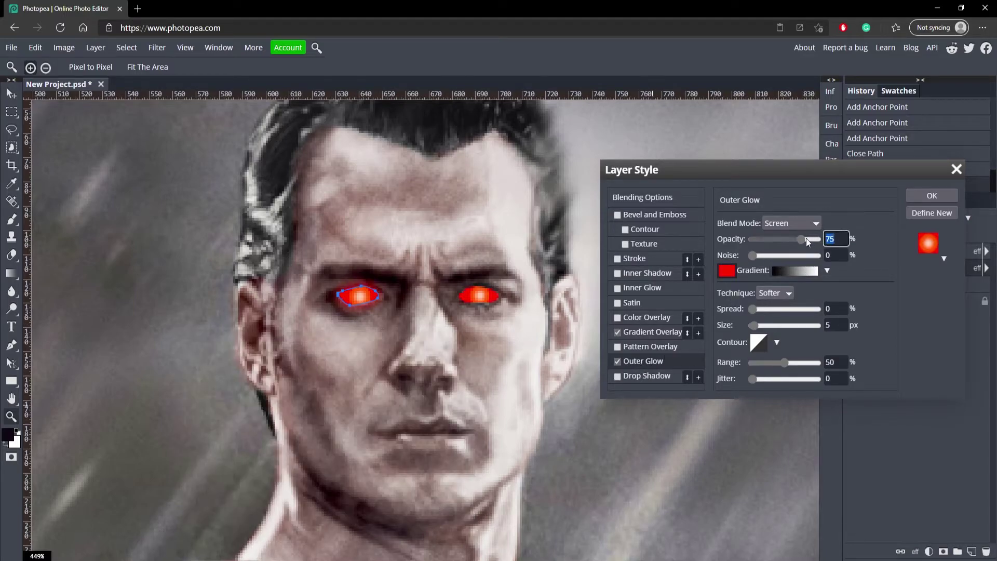
type("86")
left_click(802, 222)
left_click(796, 236)
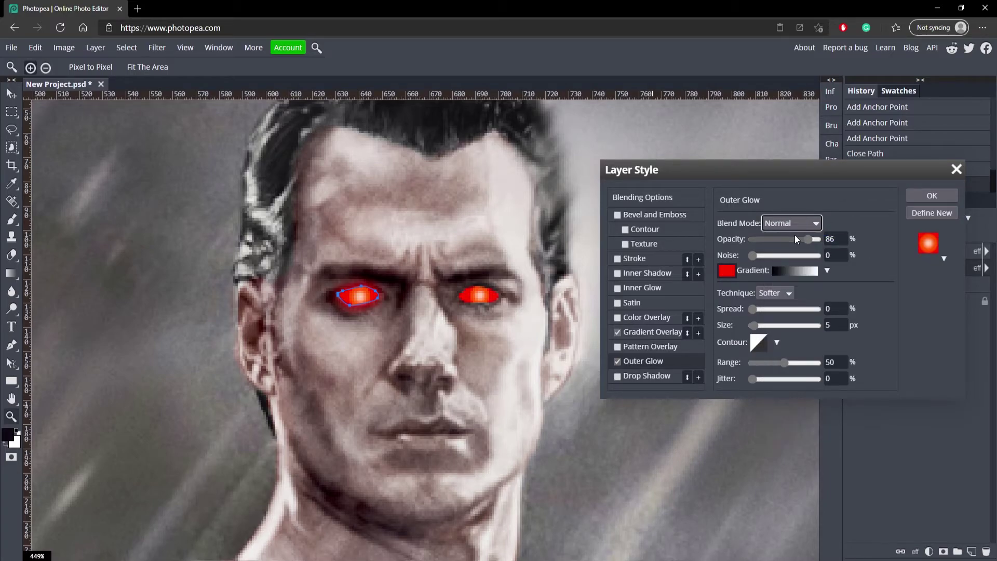
Step: Set the outer glow's spread to 19% and size to 33 px, and apply the style to Shape 1
left_click(837, 308)
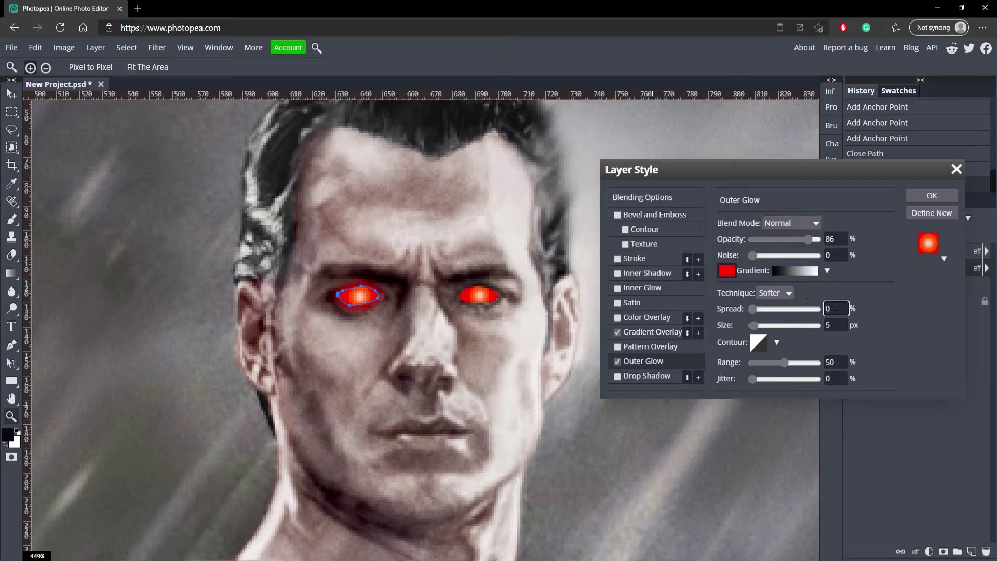
type("1")
type("9")
key("Tab")
type("33")
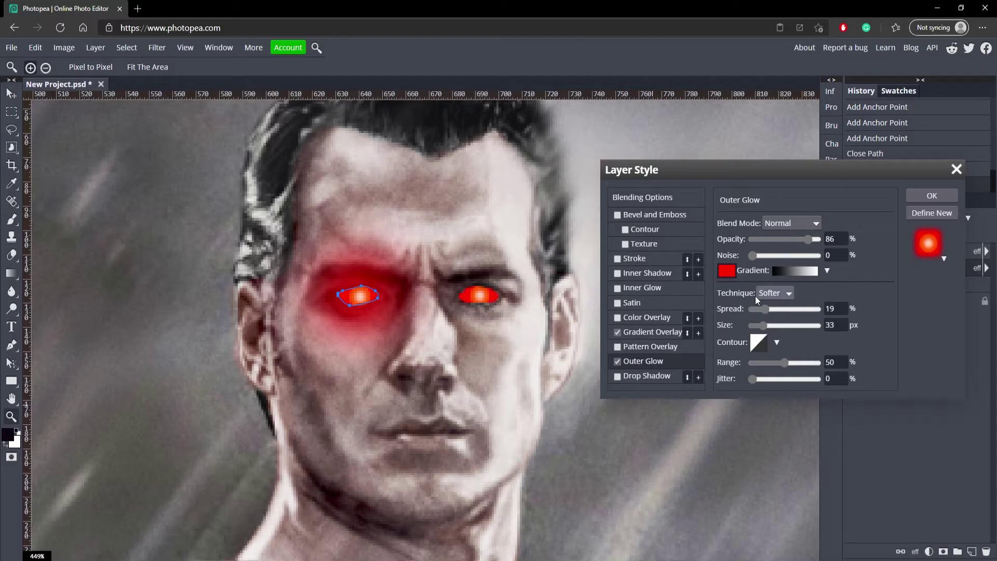
left_click(932, 195)
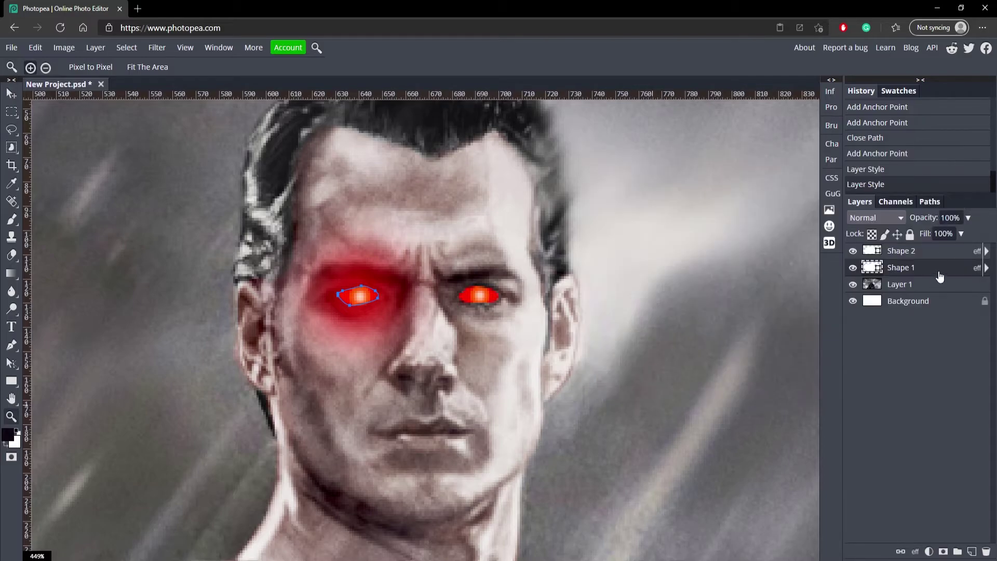
Step: Enable the same red outer glow on the Shape 2 eye layer and apply the style
double_click(952, 250)
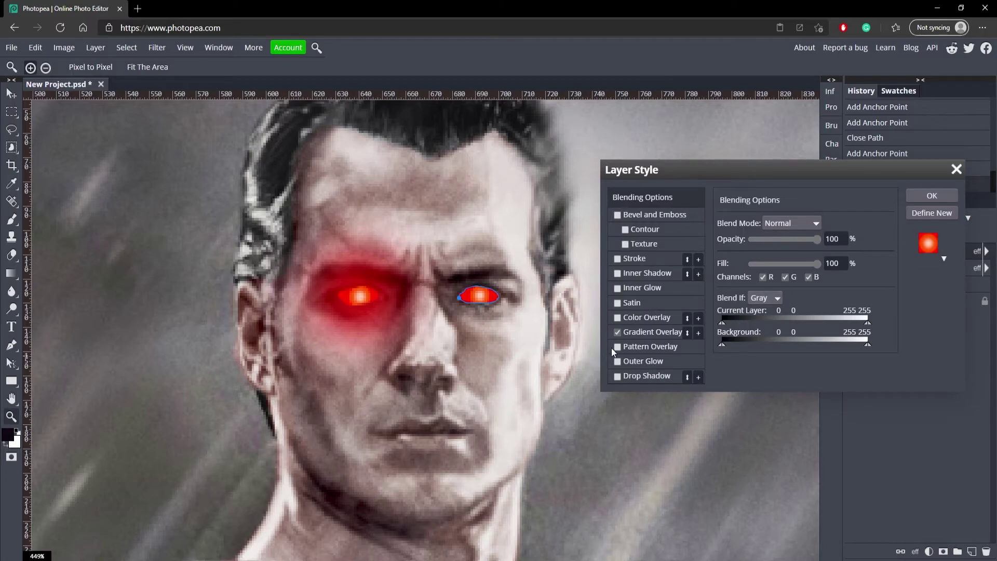
left_click(623, 363)
left_click(932, 195)
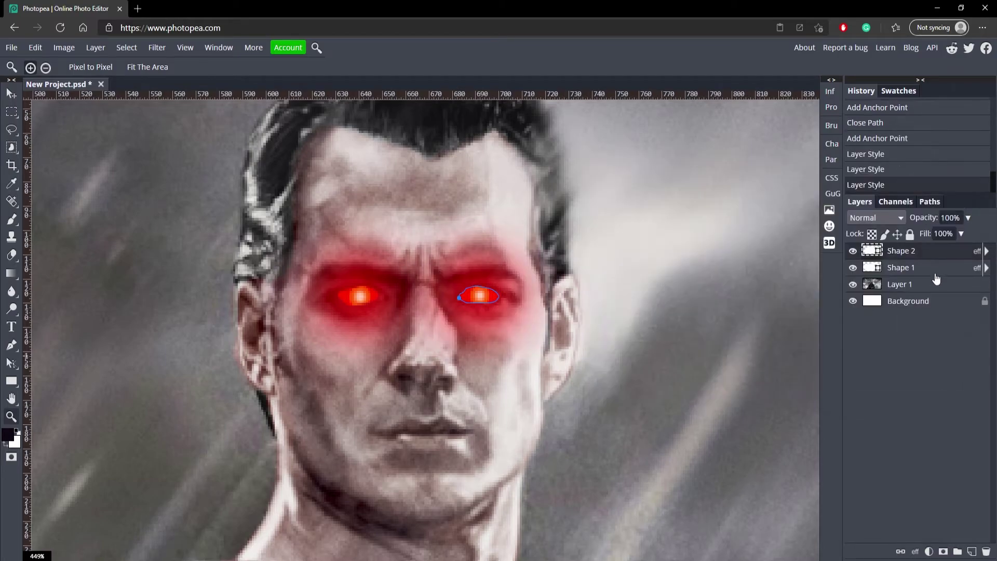
Step: Deselect the eye shapes by selecting Layer 1 and examine the glowing eyes both close up and in the whole image
left_click(904, 284)
scroll(243, 384, "down", 8)
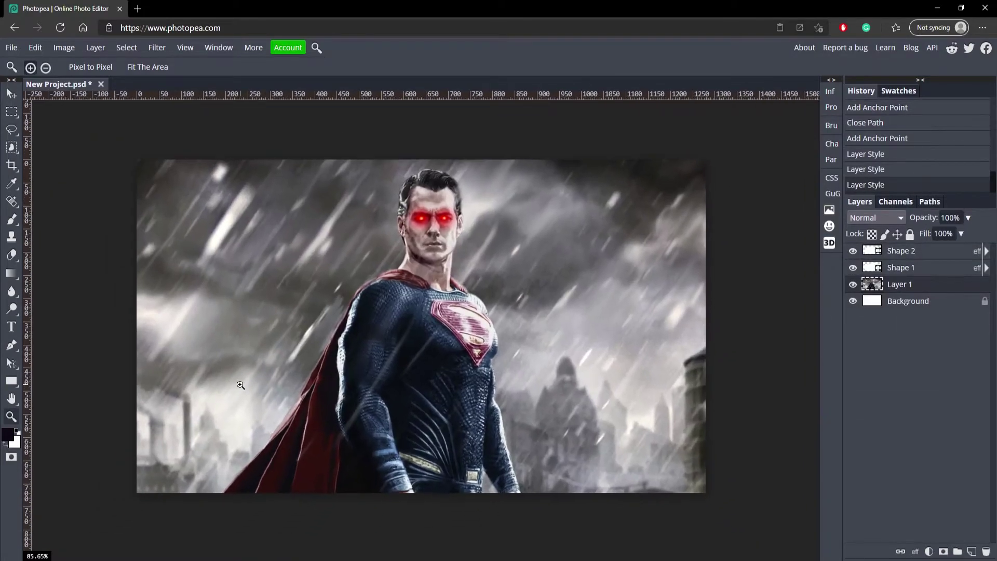
scroll(431, 208, "up", 3)
left_click(445, 183)
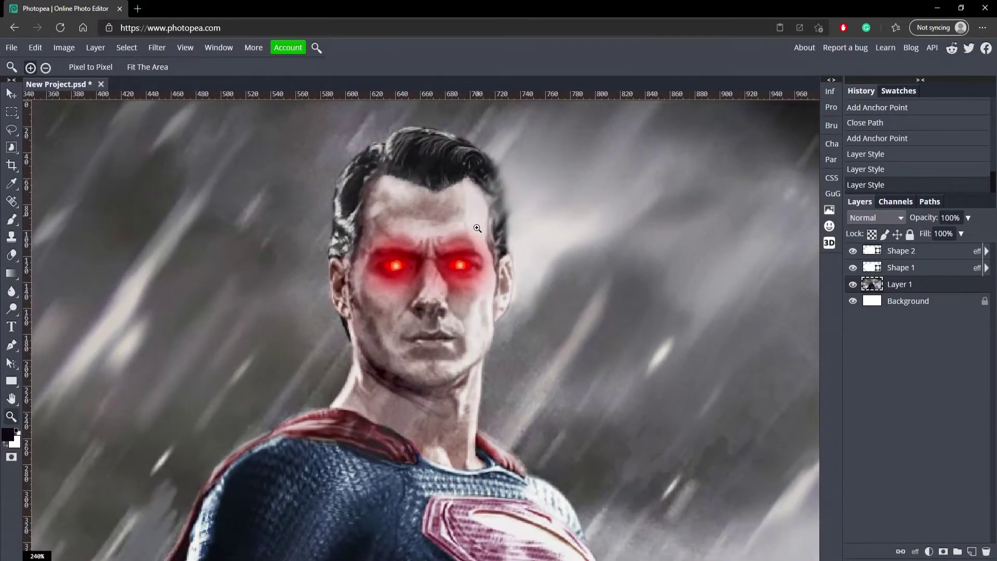
left_click(441, 271)
left_click_drag(446, 211, 383, 212)
left_click_drag(406, 162, 436, 161)
left_click_drag(513, 237, 533, 240)
left_click_drag(559, 290, 533, 290)
left_click_drag(539, 330, 576, 329)
key("ctrl+0")
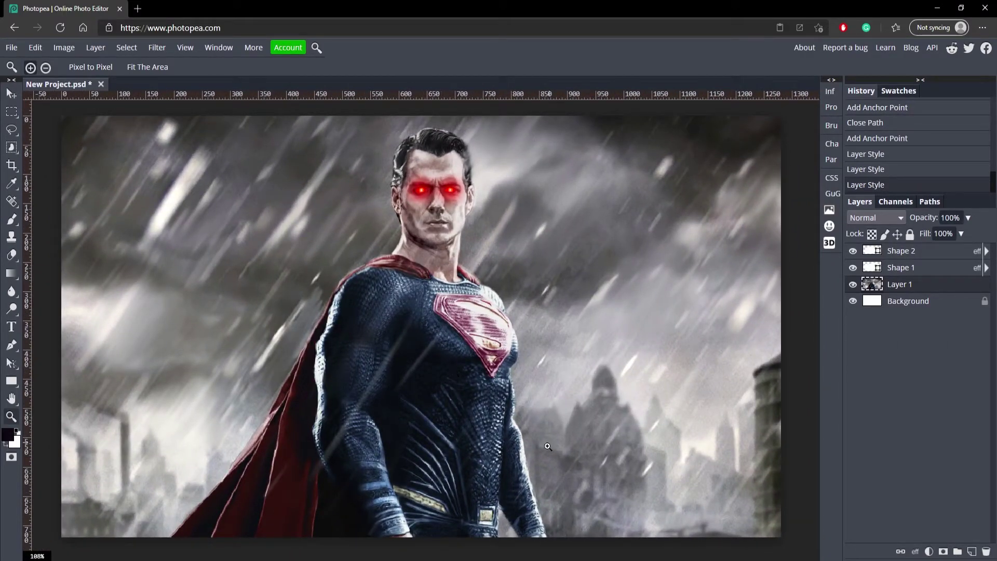
left_click(412, 169)
left_click(460, 150)
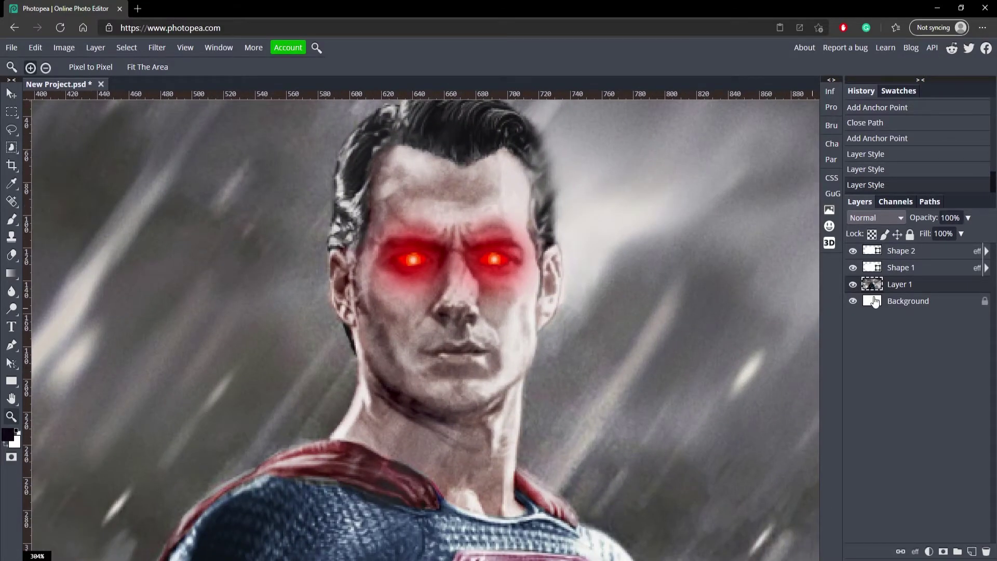
left_click_drag(439, 278, 408, 283)
scroll(408, 283, "down", 2)
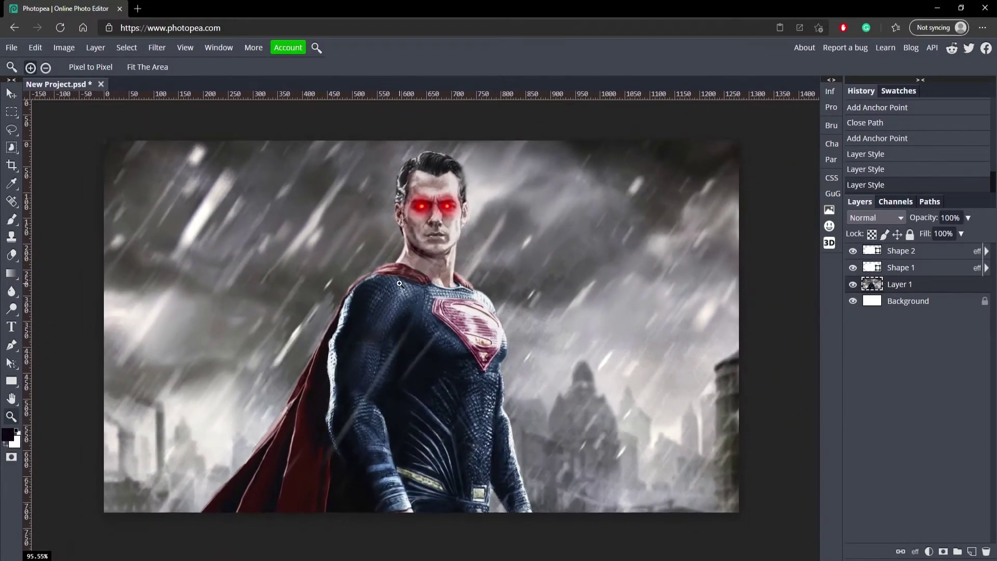